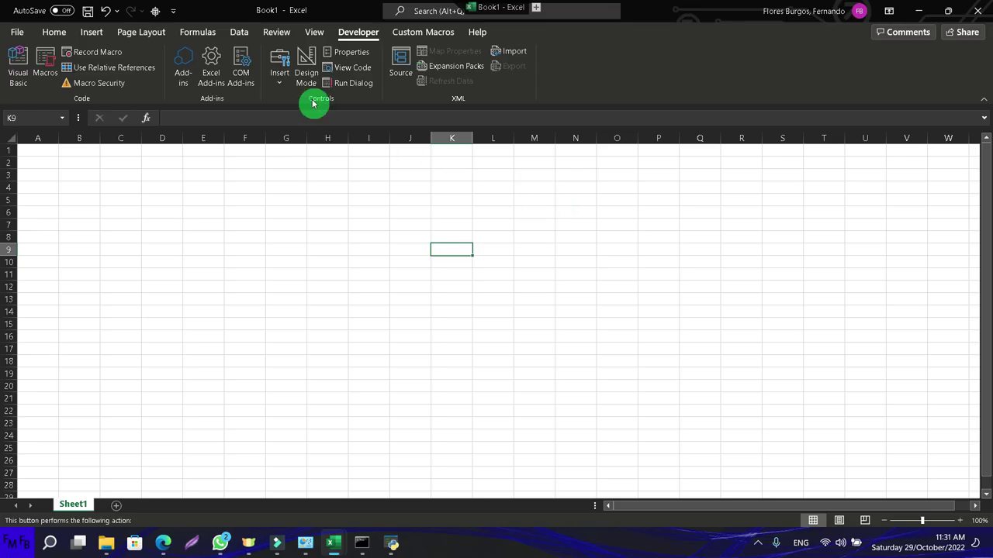
Draw a form-control button (Button 9) over F4:I7 without assigning a macro.
left_click(278, 81)
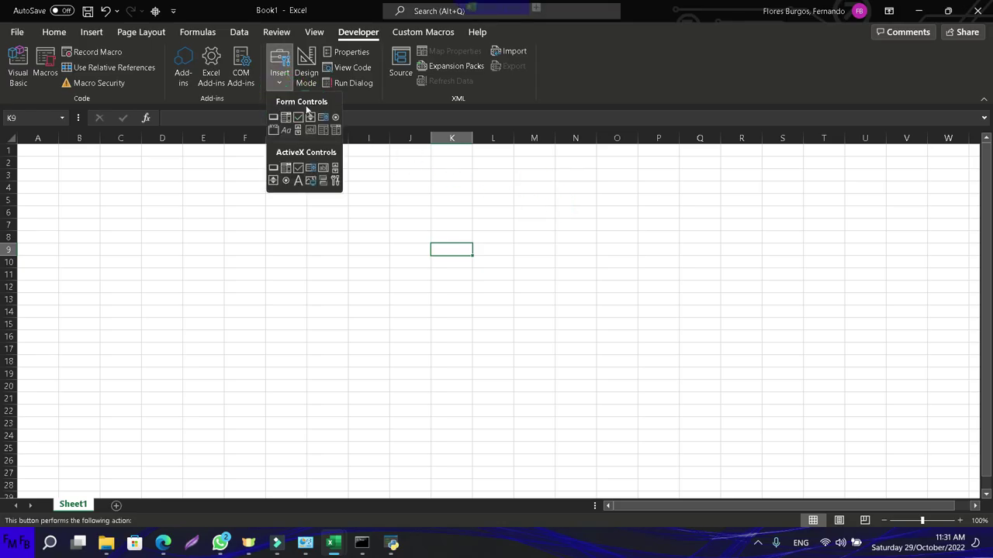
left_click(274, 116)
mouse_move(230, 188)
left_mouse_down()
mouse_move(281, 221)
mouse_move(394, 214)
mouse_move(396, 228)
left_mouse_up()
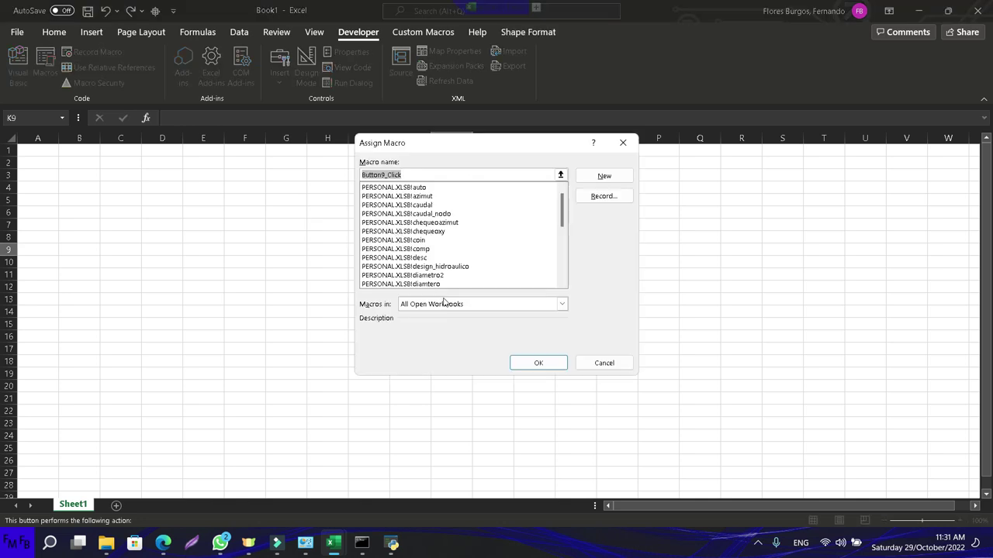
left_click(603, 363)
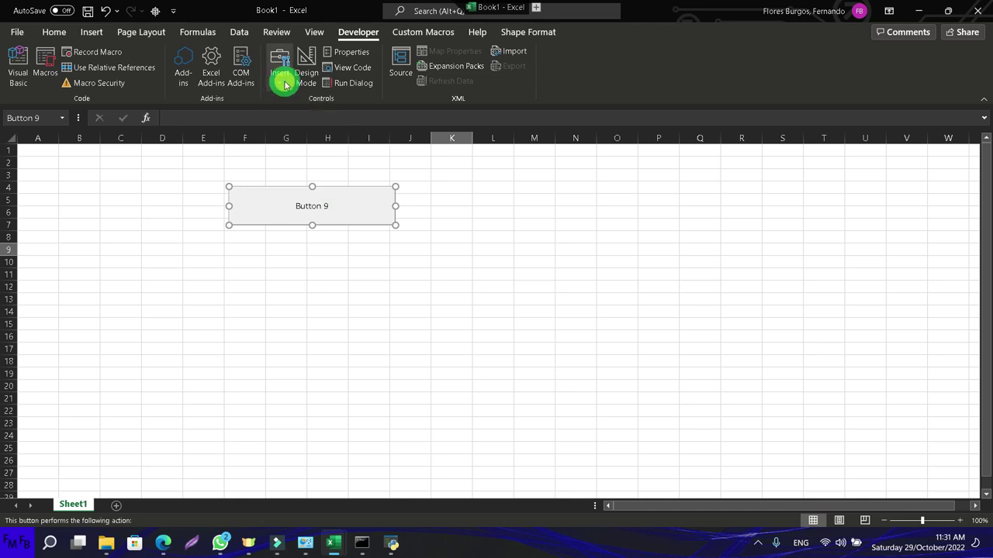
Draw form label Label 10 below Button 9 across rows 9–12, then select cell L12.
left_click(284, 82)
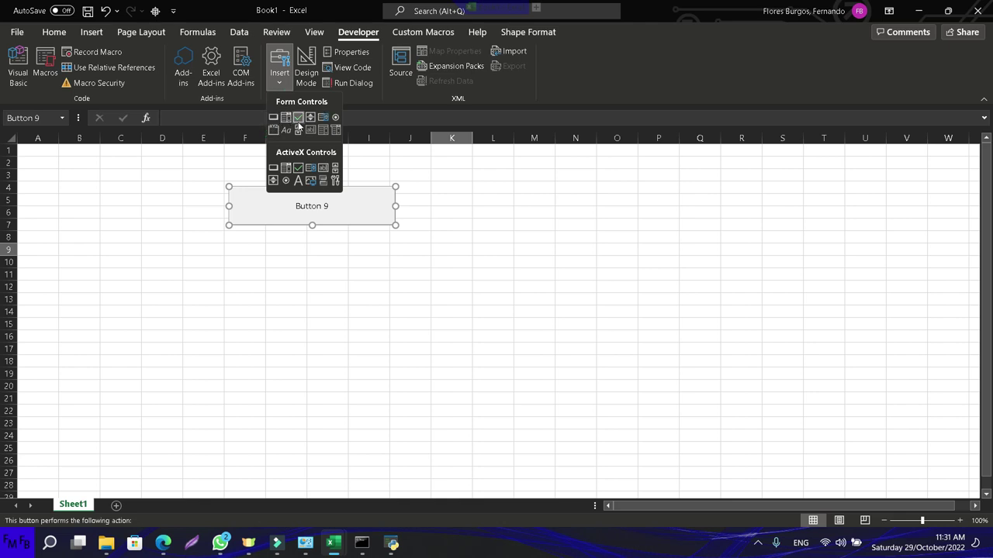
left_click(291, 129)
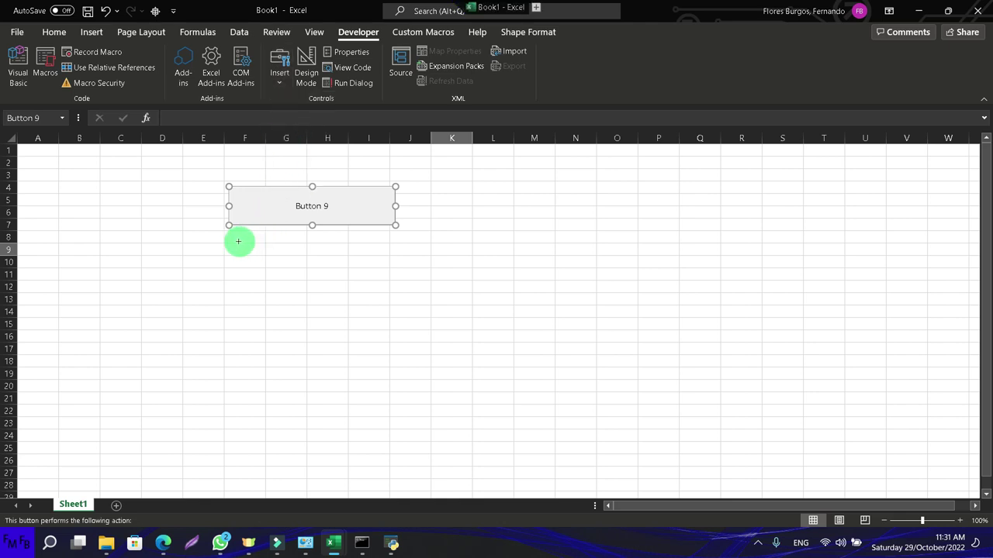
mouse_move(234, 243)
left_mouse_down()
mouse_move(386, 262)
mouse_move(425, 292)
left_mouse_up()
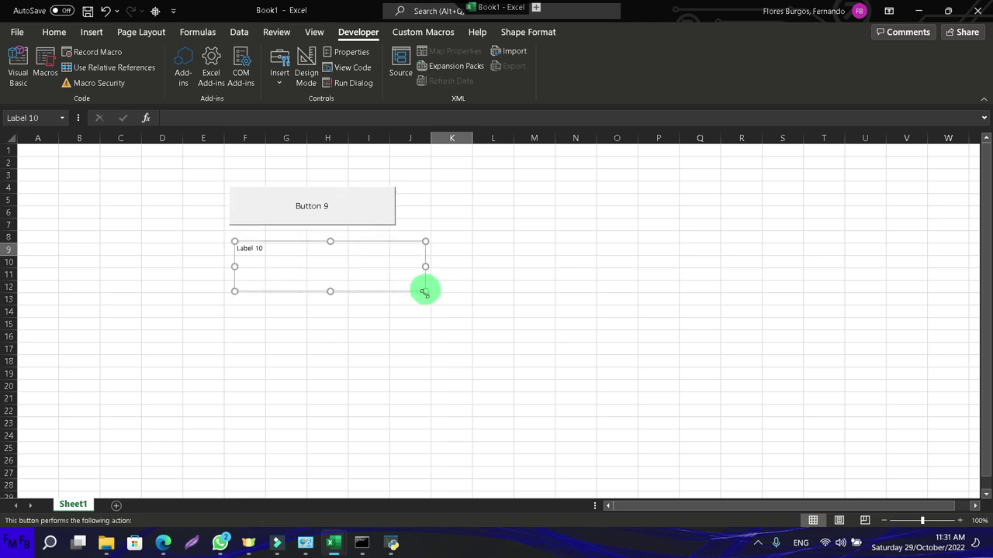
left_click(500, 287)
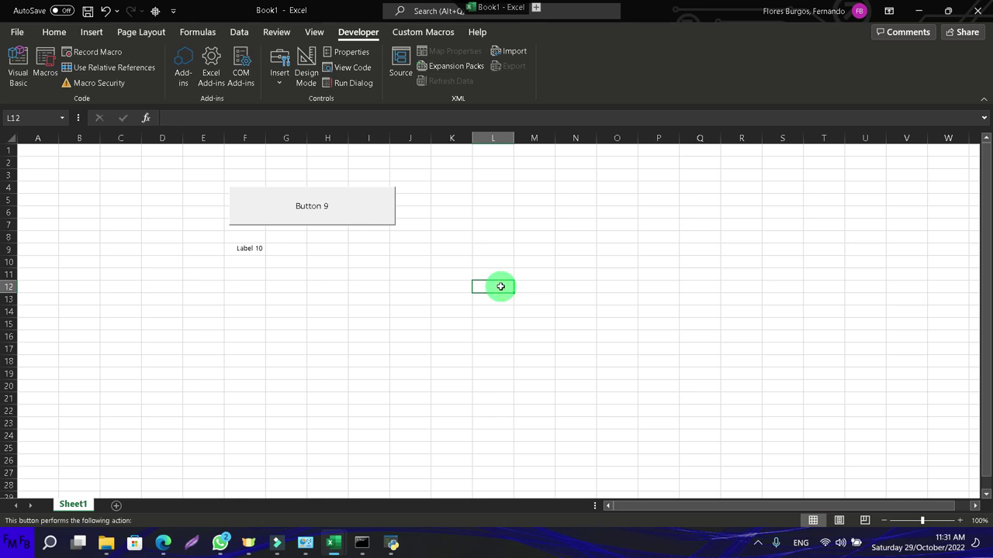
double_click(500, 287)
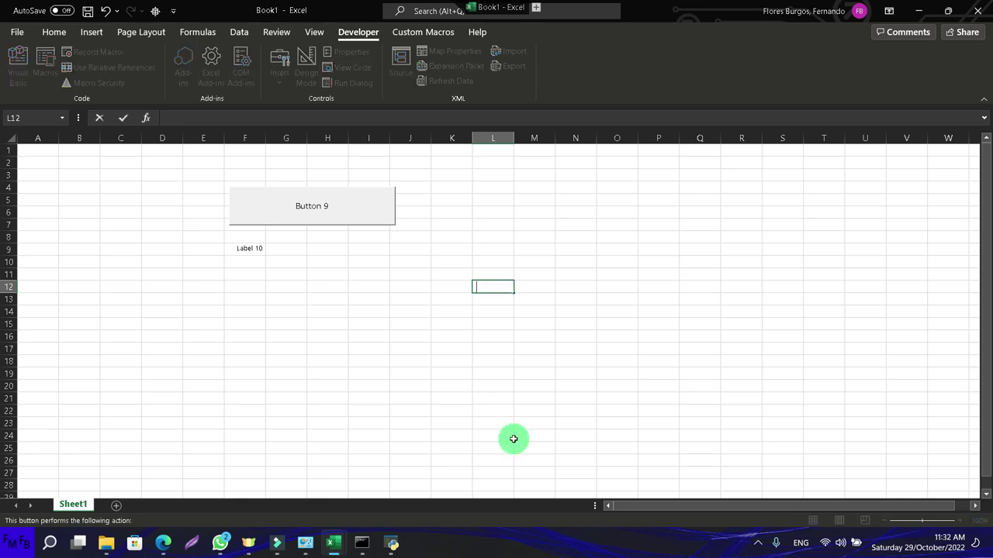
Draw a small blue oval shape just right of Button 9, around J5.
left_click(98, 35)
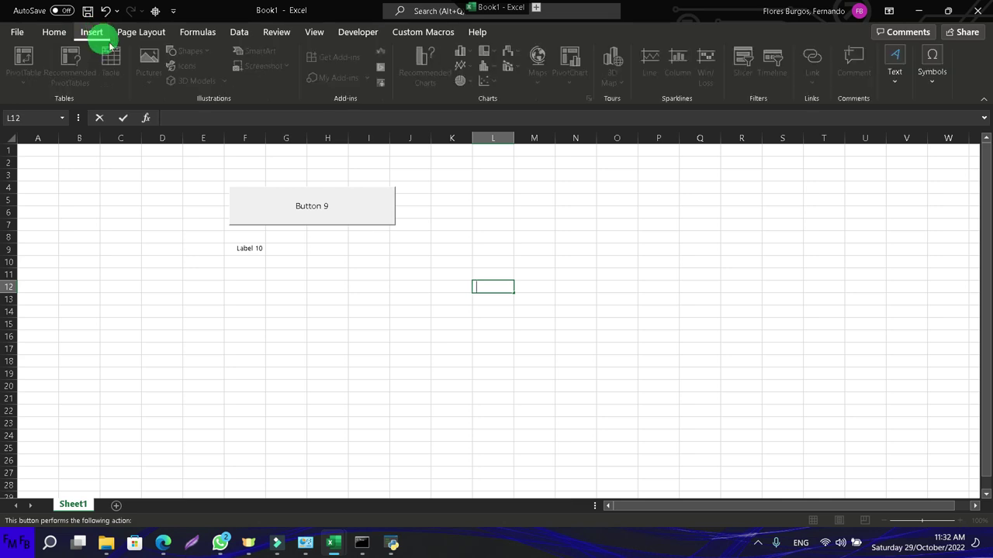
left_click(259, 308)
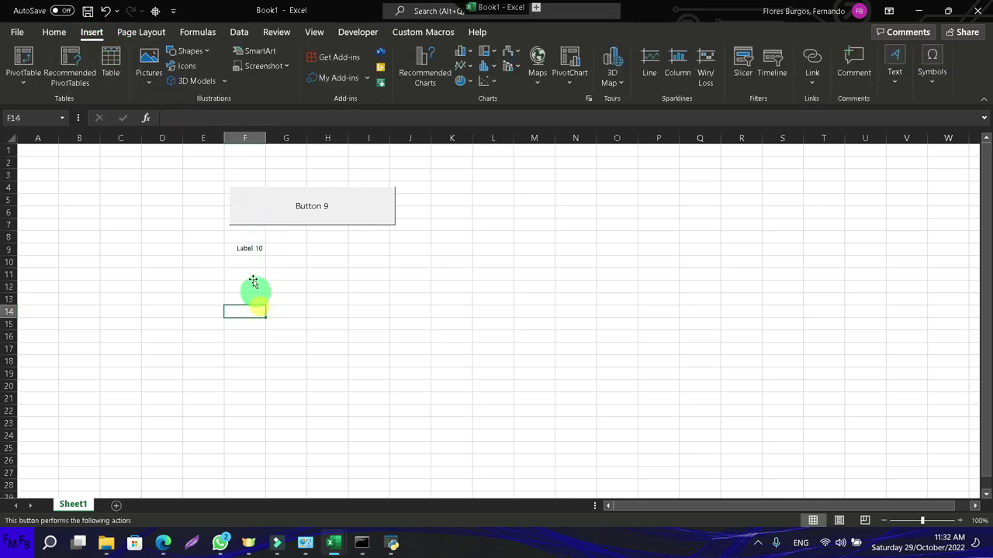
left_click(200, 52)
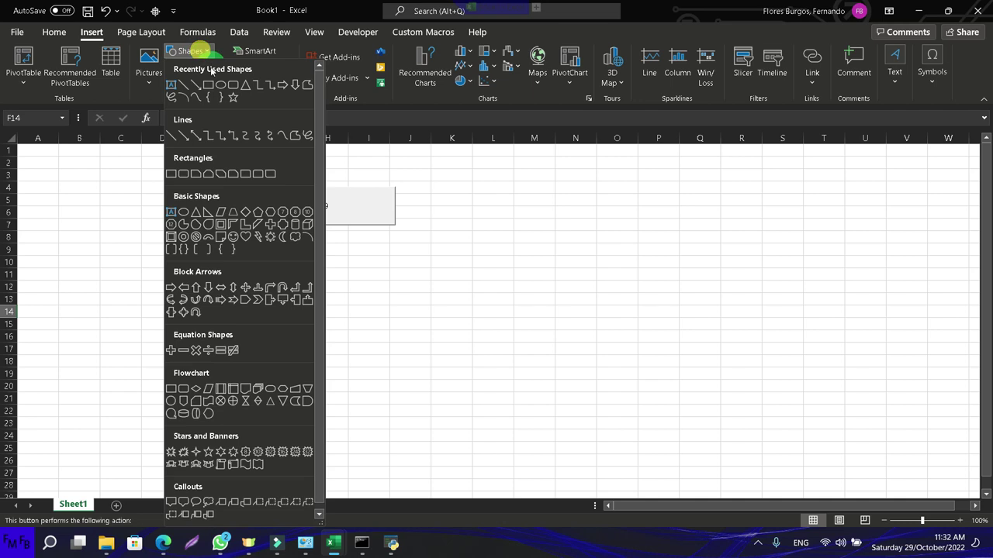
left_click(227, 85)
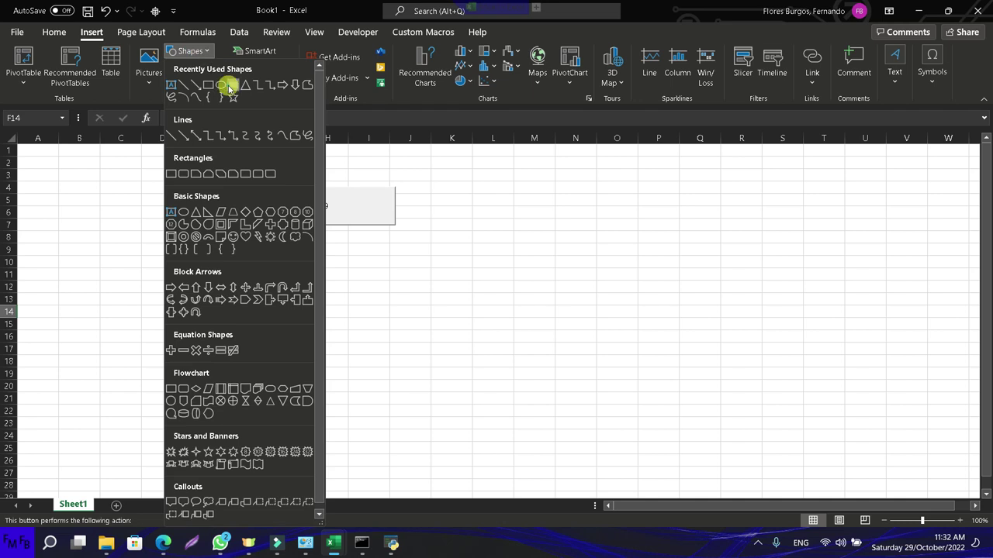
left_click_drag(409, 195, 444, 215)
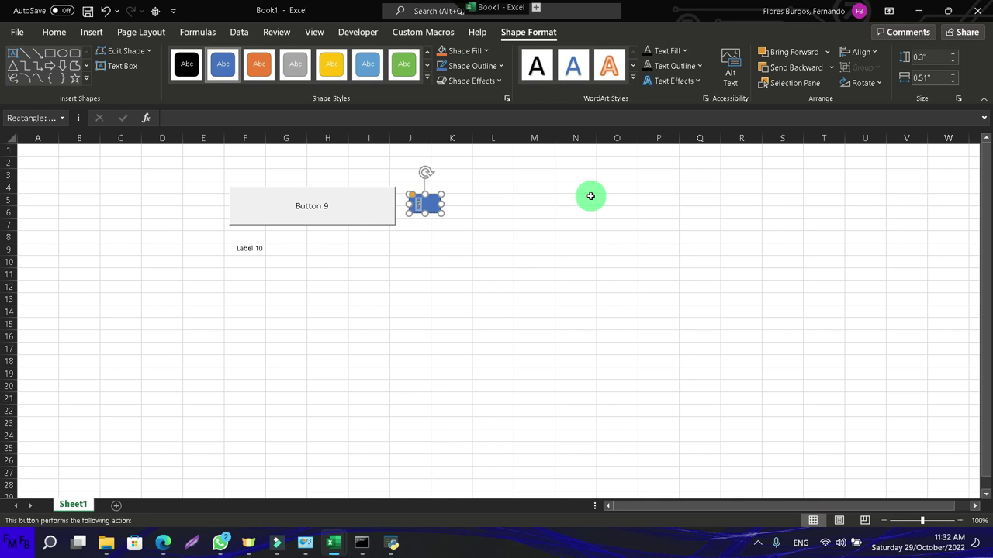
Make the shape's '?' bold, 14 pt, and centred horizontally and vertically.
left_click(65, 31)
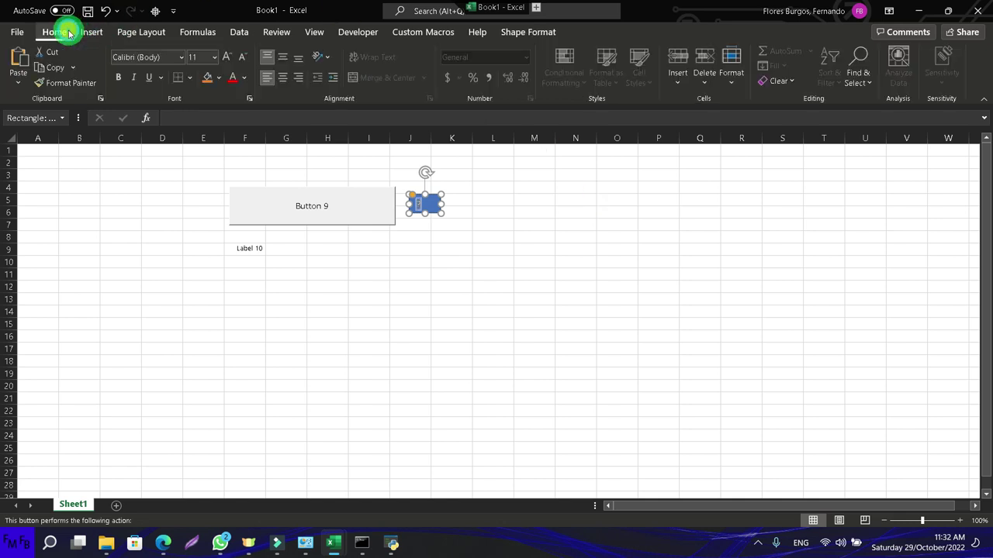
left_click(118, 76)
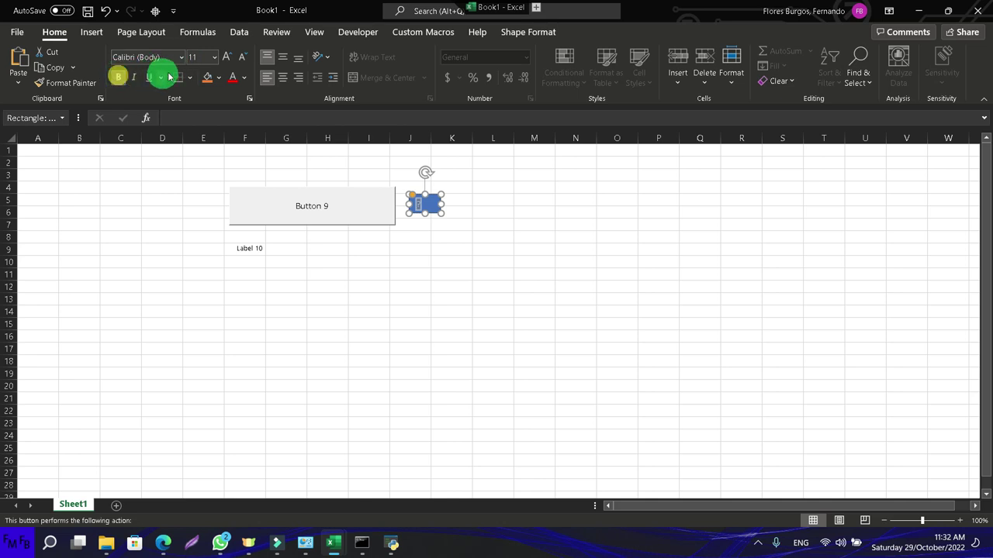
left_click(214, 57)
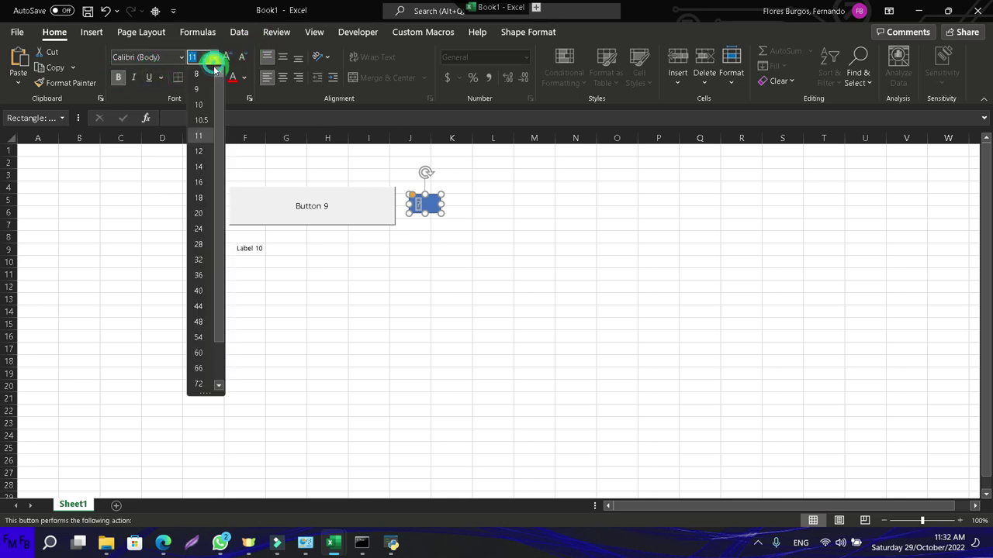
left_click(197, 166)
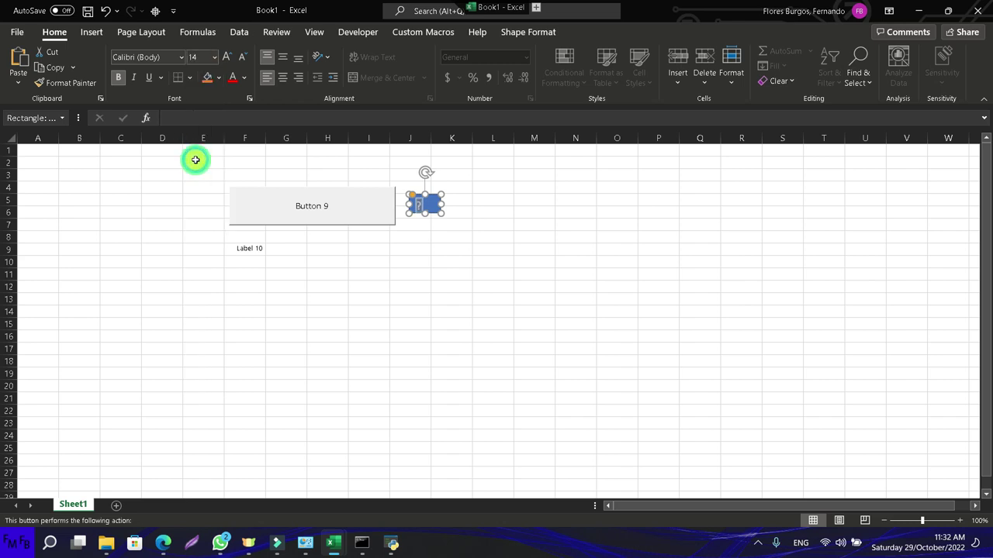
left_click(282, 78)
left_click(284, 59)
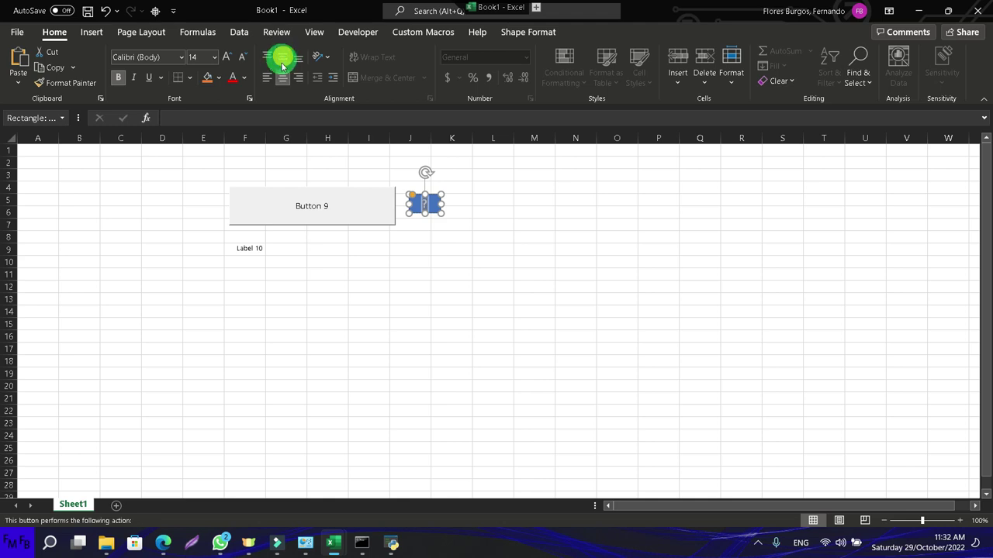
Select and deselect Button 9, then open and dismiss the ? shape's context menu.
left_click(302, 198, "ctrl")
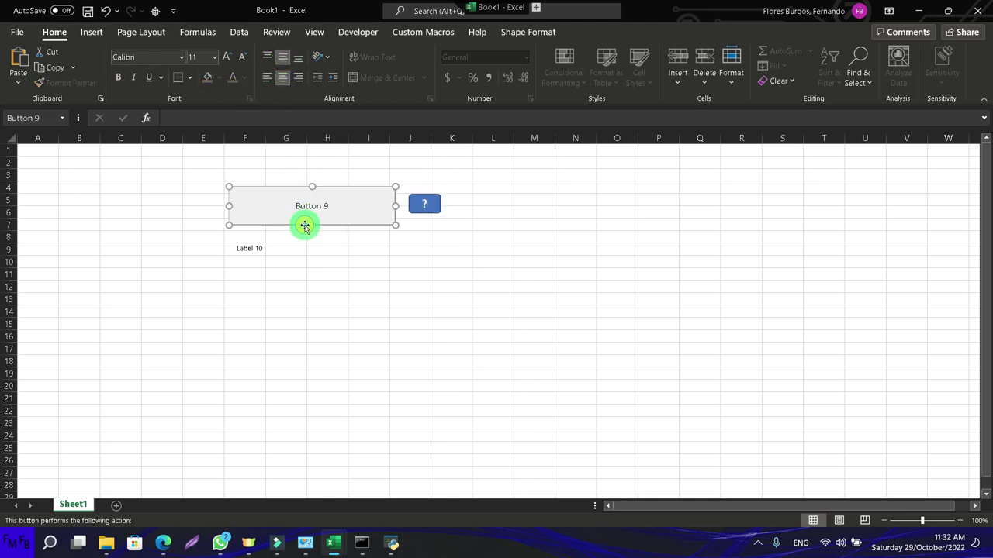
left_click(327, 298)
right_click(431, 210)
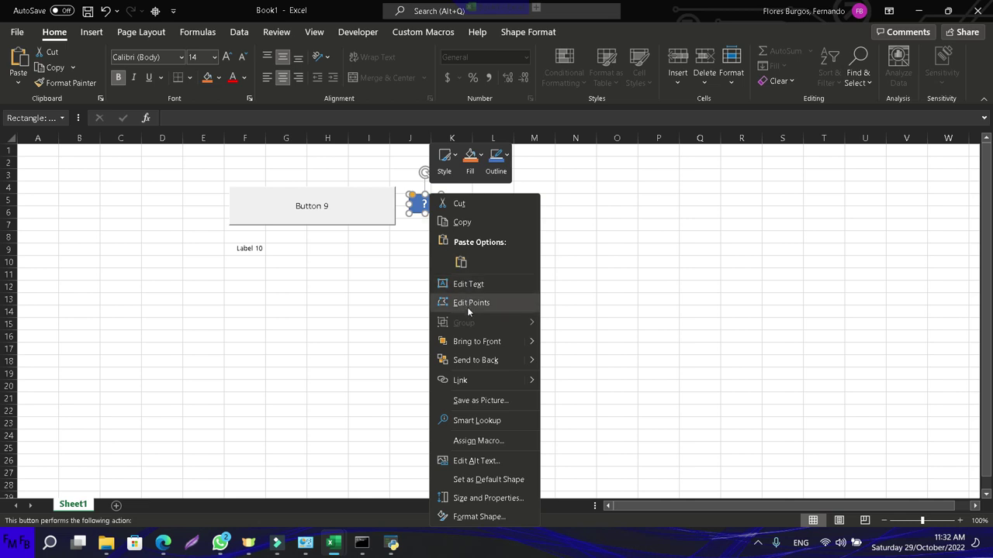
left_click(603, 367)
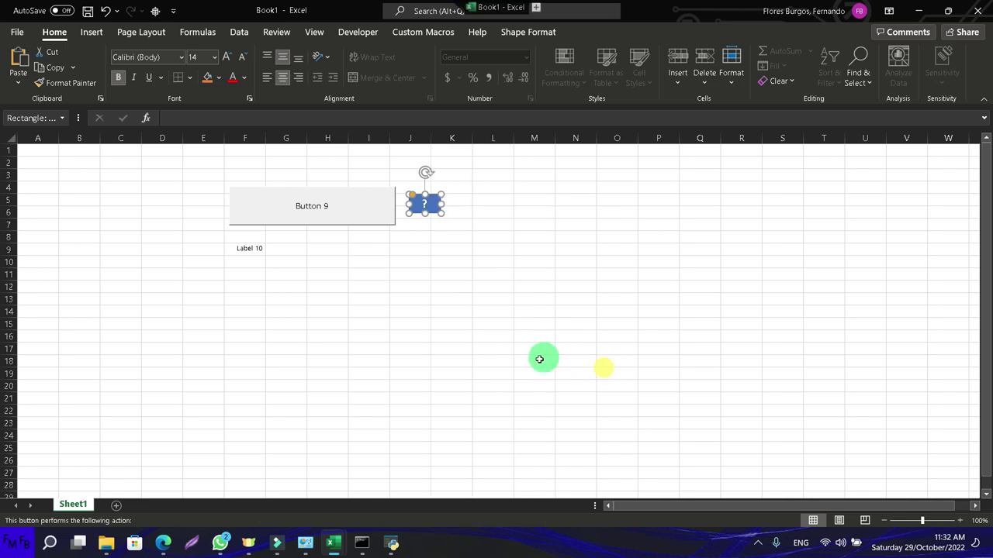
In Sheet1's code, declare Sub help and type Activesheet.Shapes("Label 10") beneath it.
key("alt+Tab")
key("alt+Tab")
key("alt+Tab")
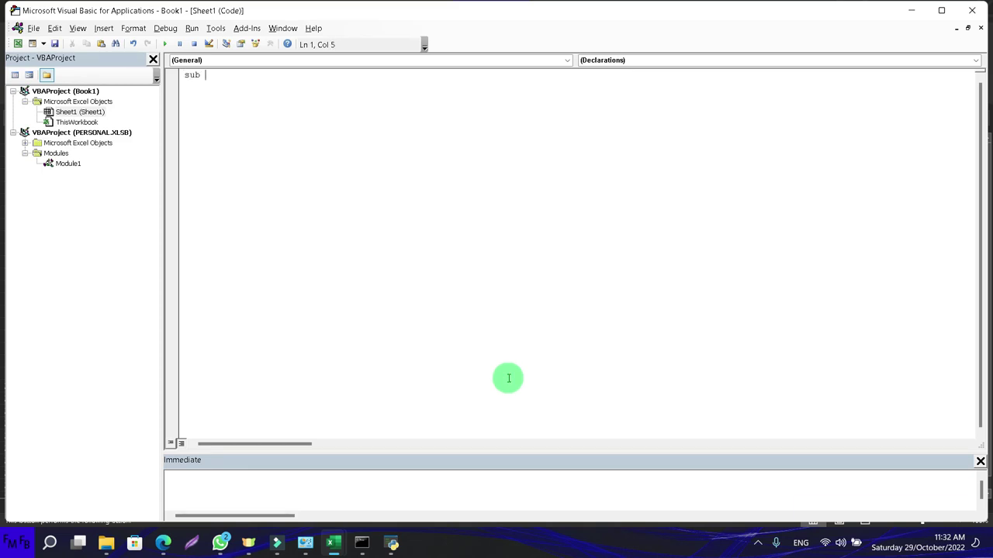
type("quest")
key("BackSpace")
key("BackSpace")
key("BackSpace")
key("BackSpace")
key("BackSpace")
type("lp")
key("Return")
type("Acti")
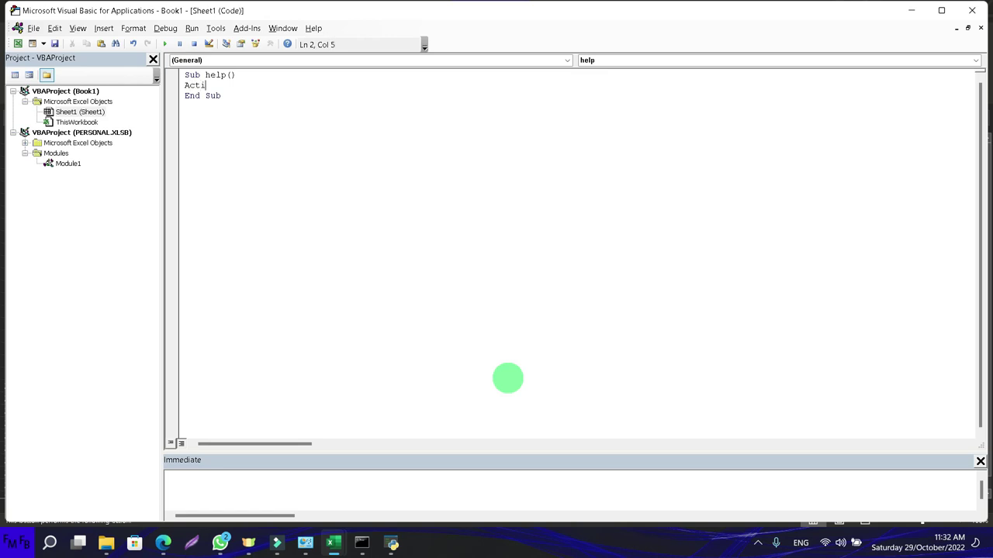
type("vesheet")
type("Sha")
type("()")
type("Label 10")
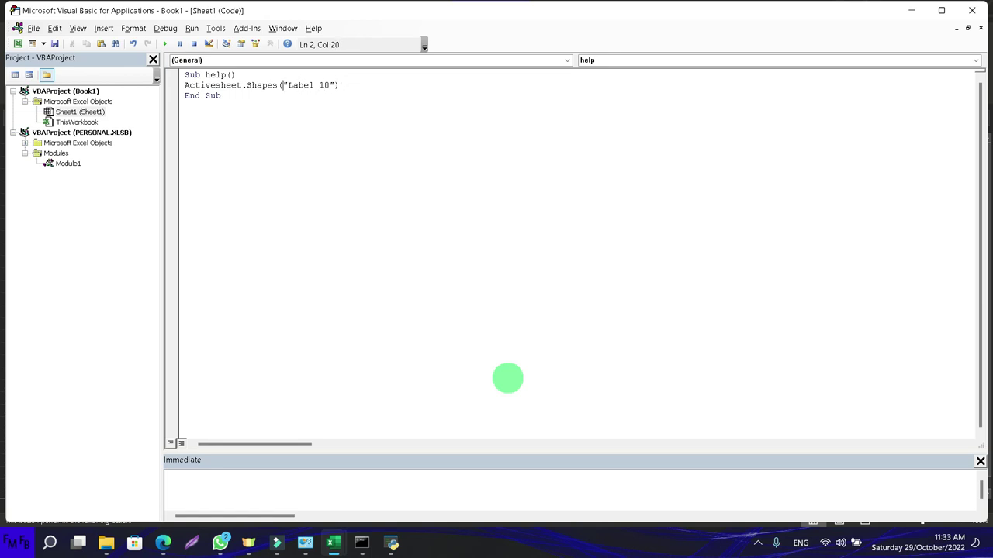
Append .DrawingObject.Text = "This is the action that will happen after clicking the button.".
key("BackSpace")
key("Left")
key("Left")
key("Left")
type("s")
key("End")
type("Draw")
type("ing")
type("Object.tex")
key("BackSpace")
key("BackSpace")
type("is i")
type("s th")
type("e acti")
type("on t")
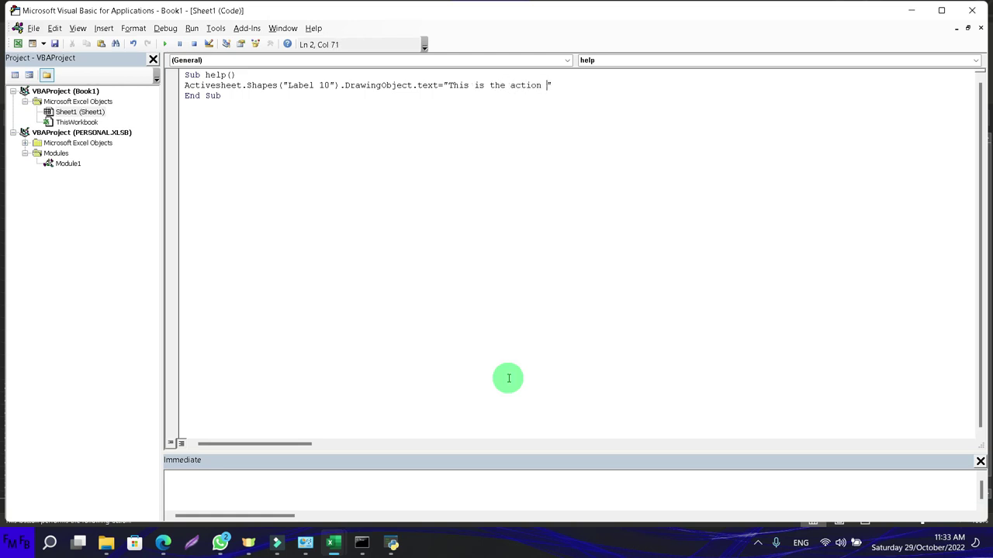
type("hat will happen after clicking the button.")
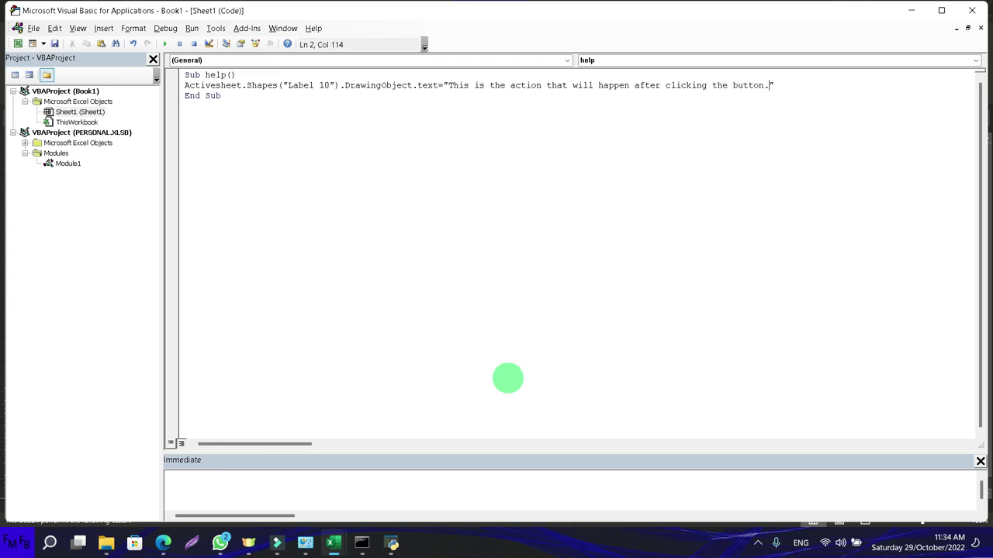
key("alt+Tab")
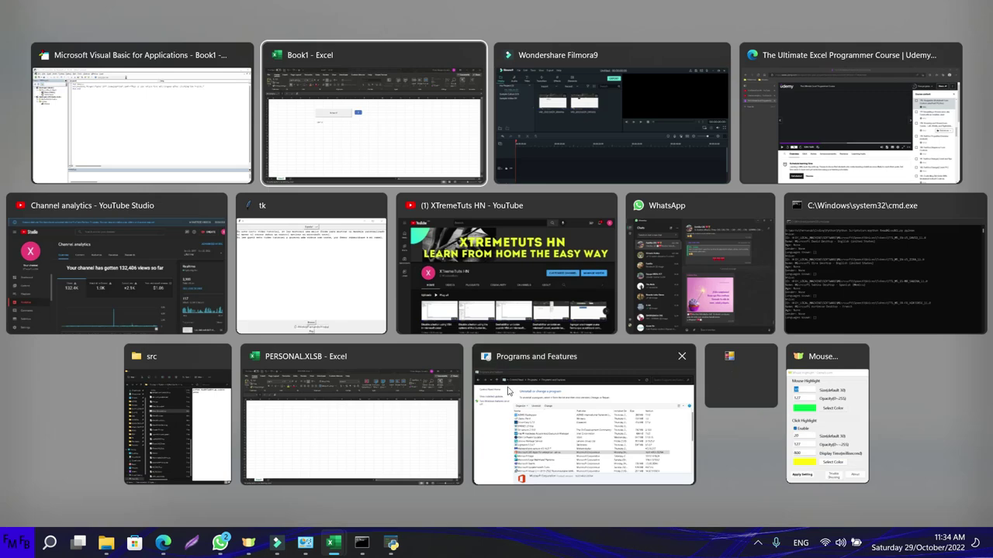
Assign Sheet1.help from This Workbook to the ? shape, then click it to run.
left_click(467, 247)
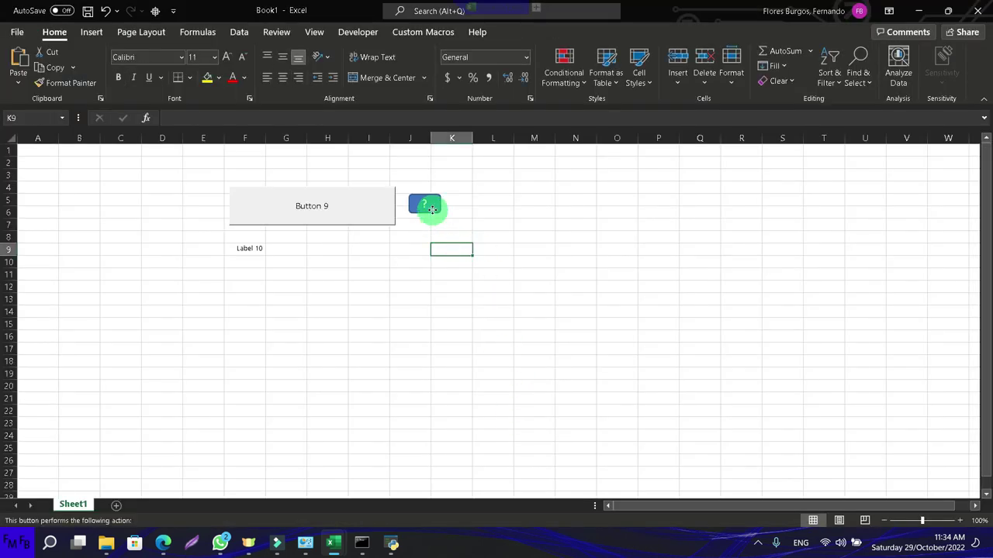
right_click(429, 205)
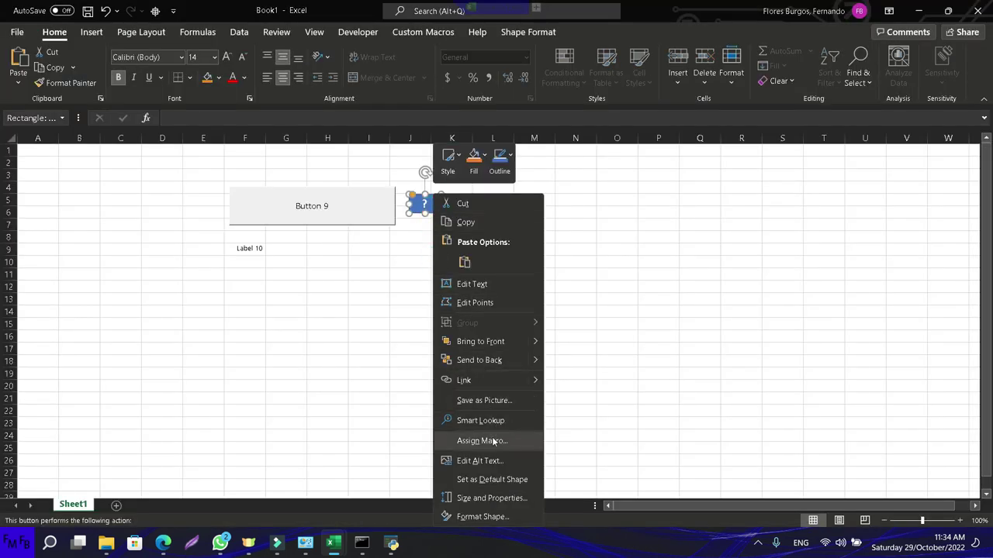
left_click(493, 441)
left_click(559, 451)
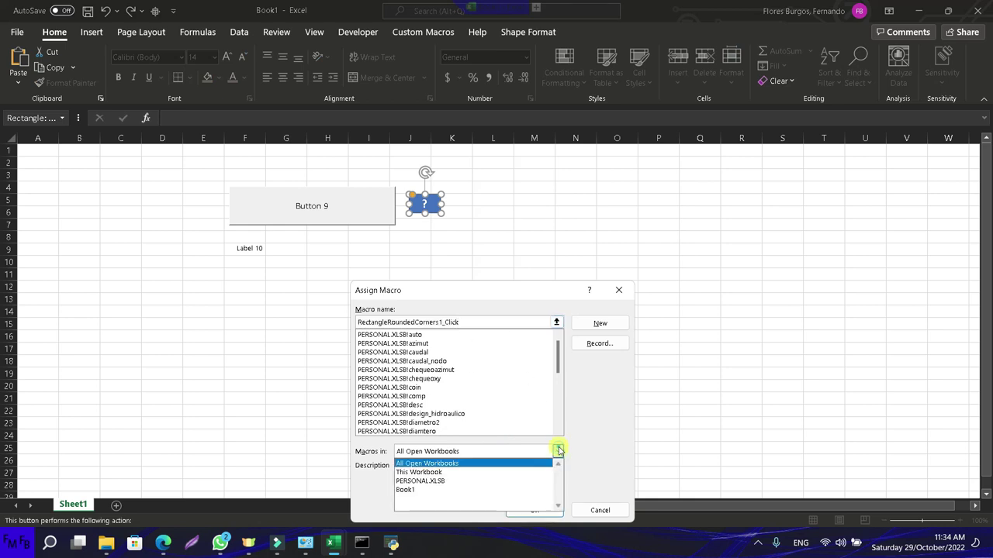
left_click(527, 472)
left_click(392, 340)
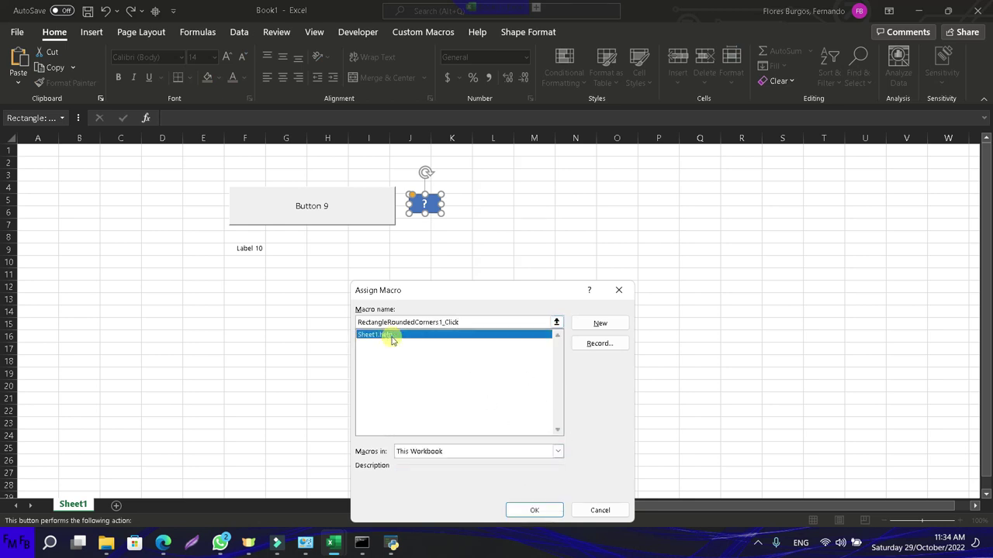
double_click(391, 339)
left_click(499, 273)
left_click(434, 213)
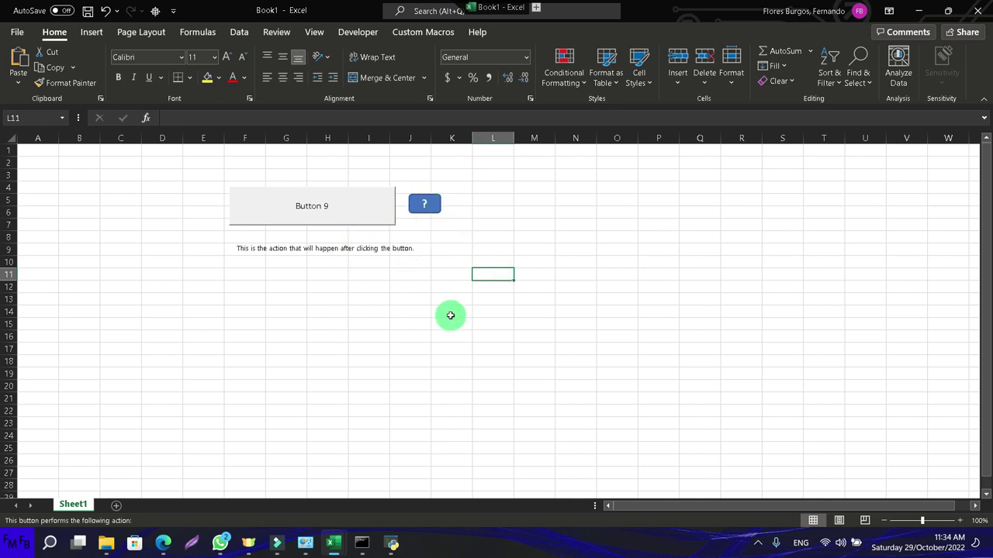
Select Label 10 and place the cursor in its text for editing.
left_click(411, 247)
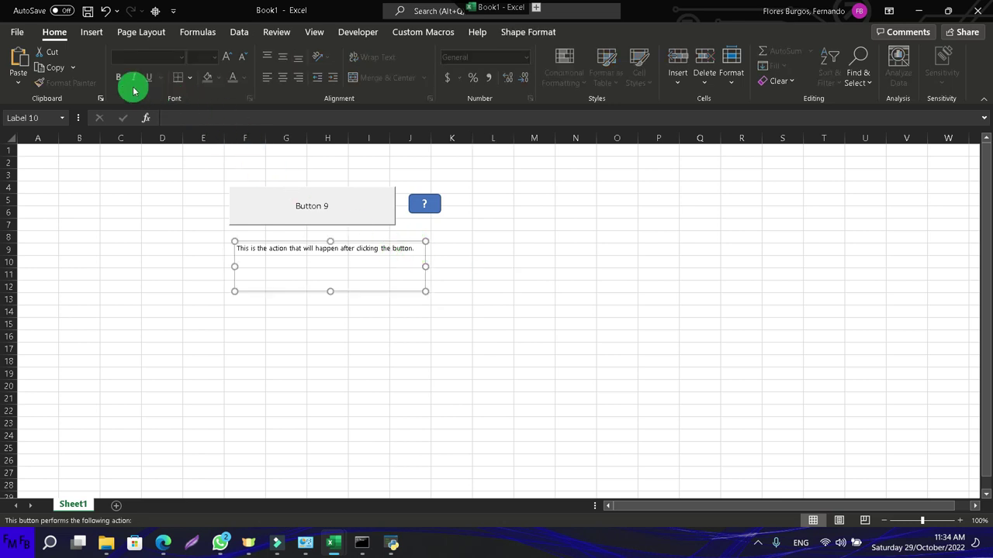
left_click(411, 247)
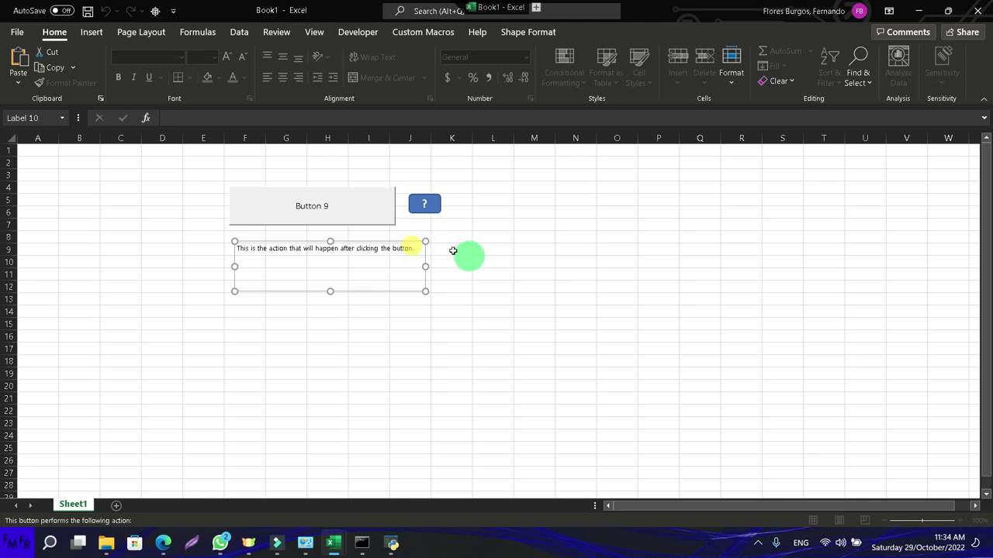